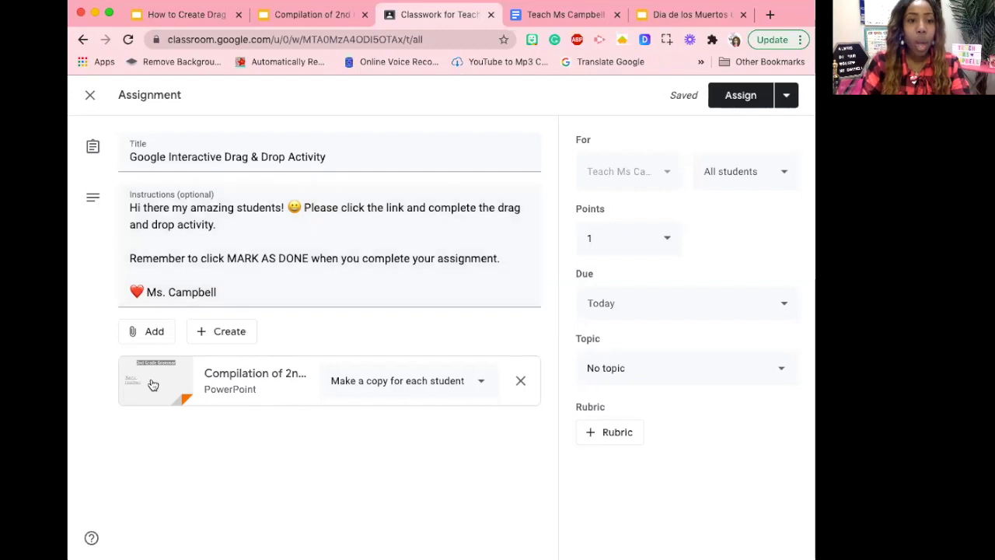
Copy the web address of the 2nd Grade Grammar presentation and paste it as a link attachment in the Classroom assignment.
{"action": "left_click", "coordinate": [303, 21]}
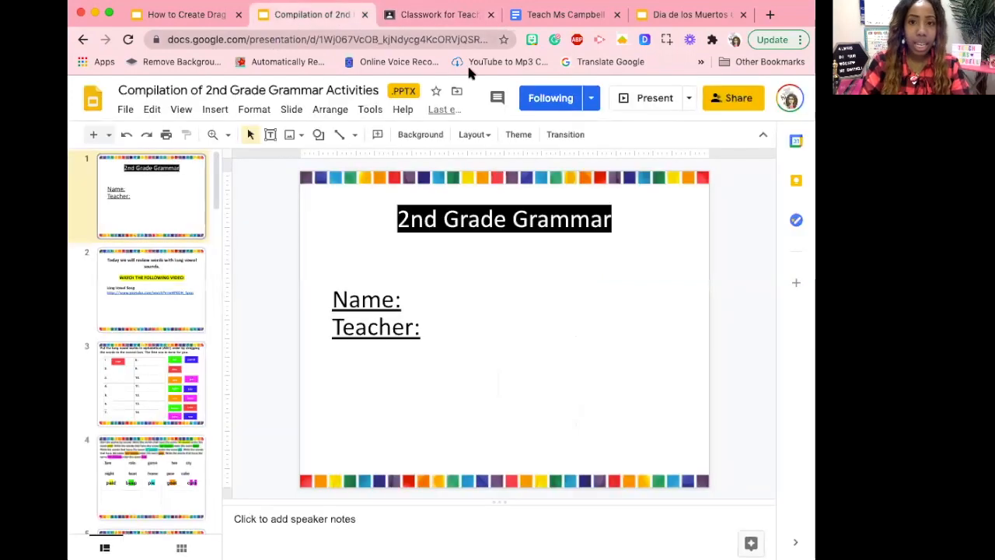
{"action": "right_click", "coordinate": [345, 38]}
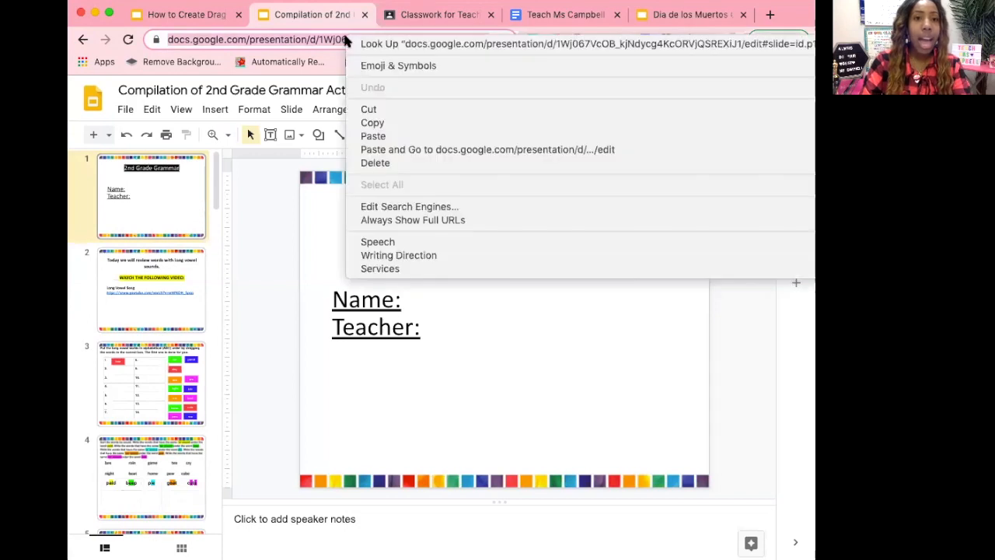
{"action": "left_click", "coordinate": [380, 123]}
{"action": "left_click", "coordinate": [412, 14]}
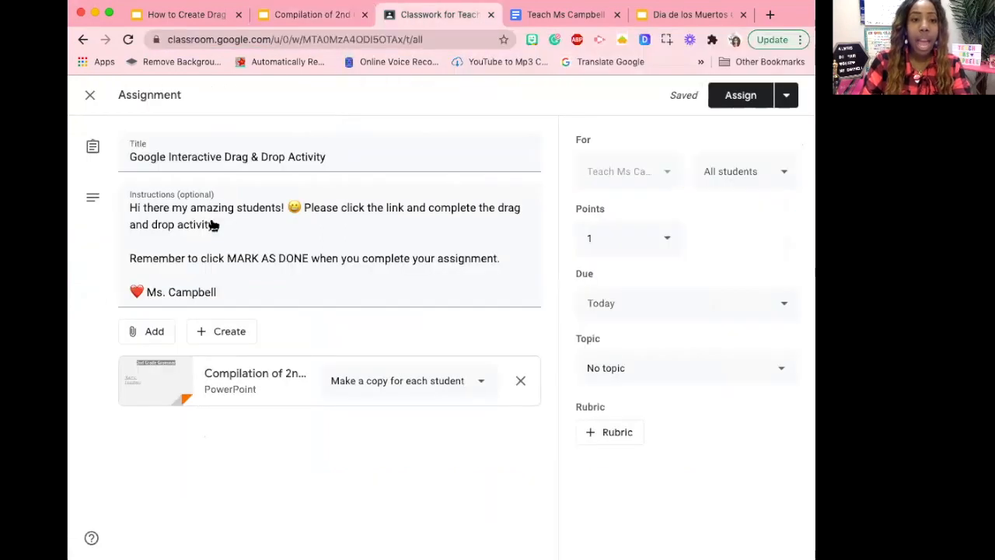
{"action": "left_click", "coordinate": [158, 334]}
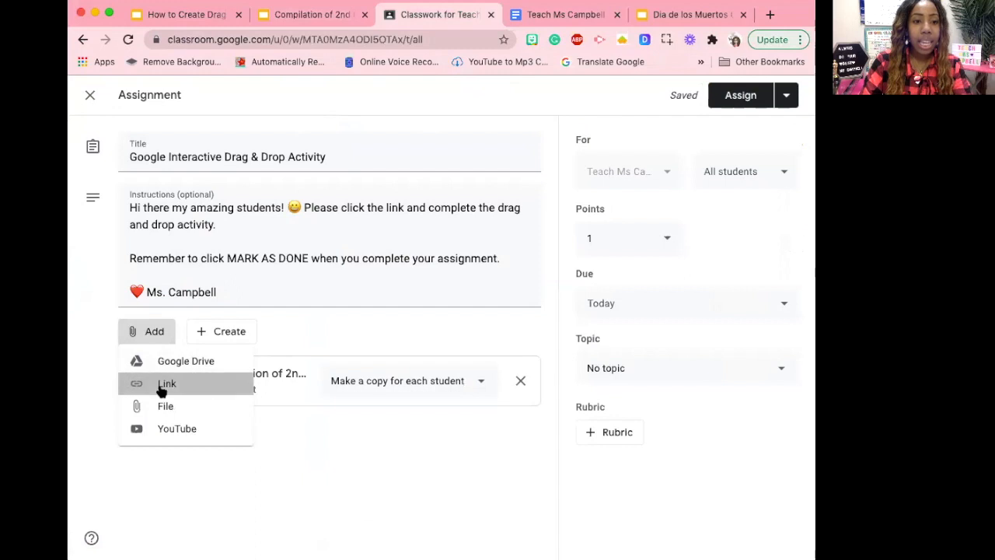
{"action": "left_click", "coordinate": [166, 384]}
{"action": "key", "text": "super+v"}
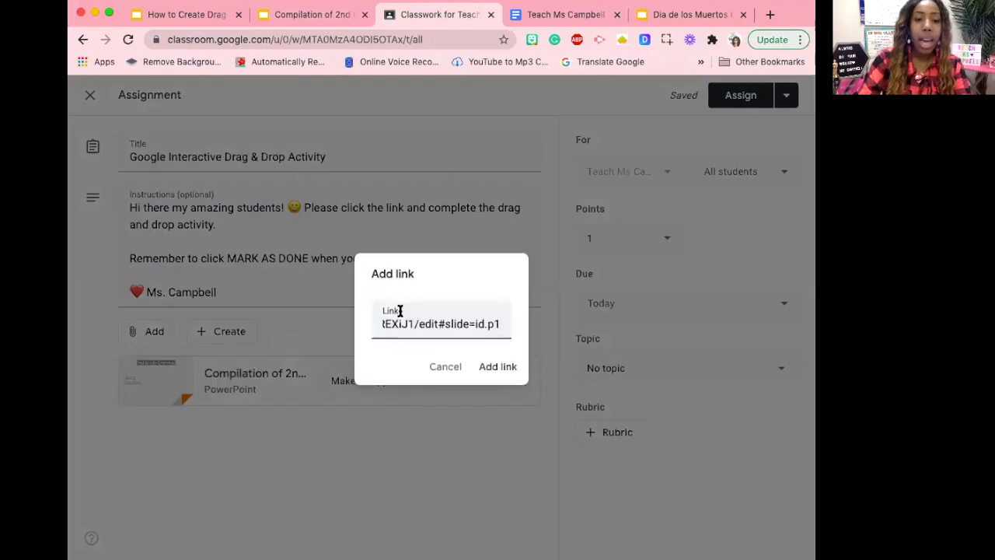
Clear the attachment's link field and repeatedly paste the presentation address back in, ending with the field empty.
{"action": "triple_click", "coordinate": [407, 325]}
{"action": "key", "text": "BackSpace"}
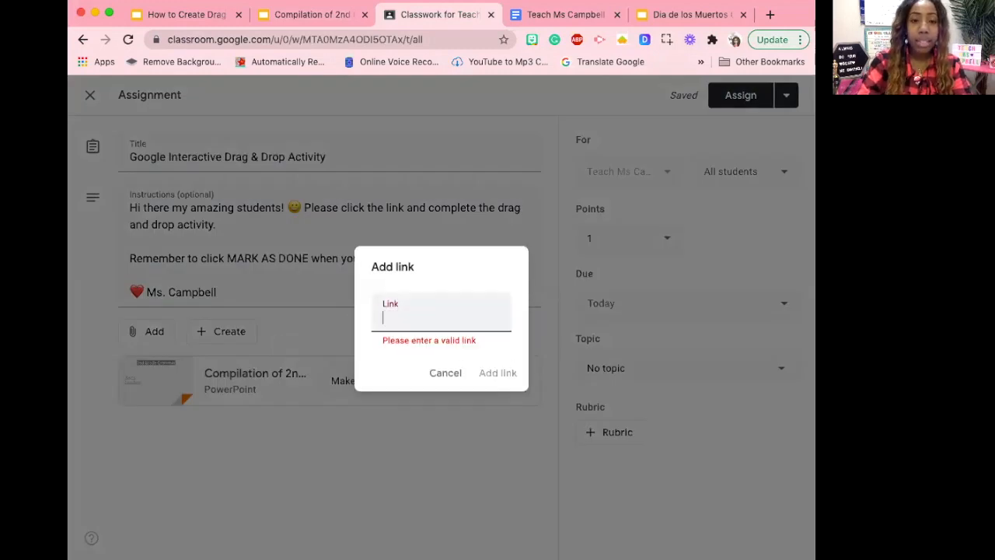
{"action": "key", "text": "super+v"}
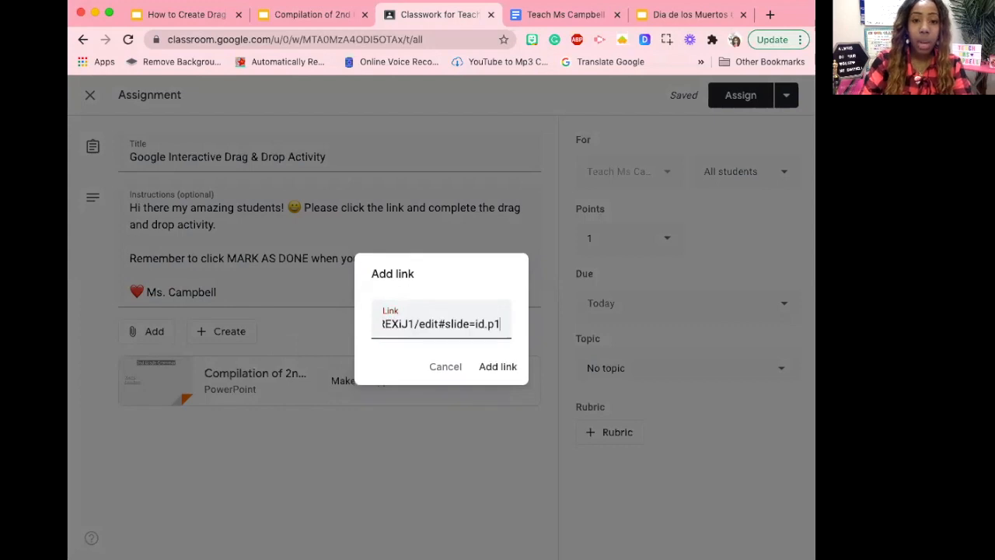
{"action": "triple_click", "coordinate": [416, 324]}
{"action": "key", "text": "BackSpace"}
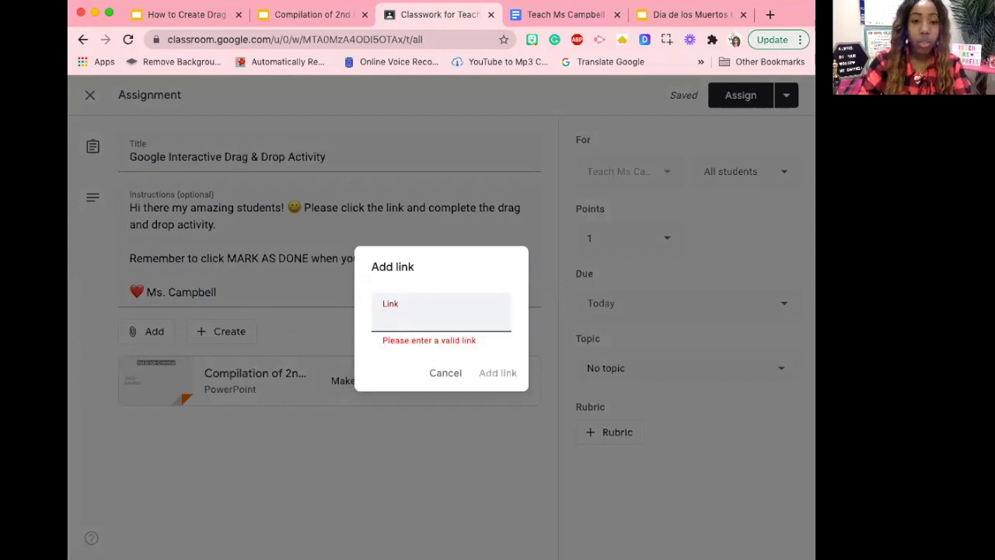
{"action": "right_click", "coordinate": [419, 321]}
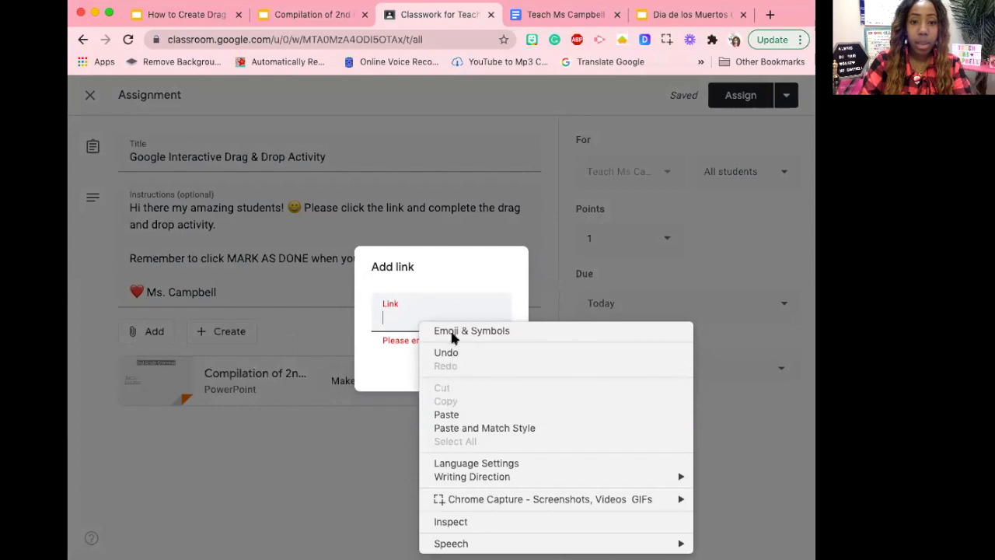
{"action": "left_click", "coordinate": [451, 417]}
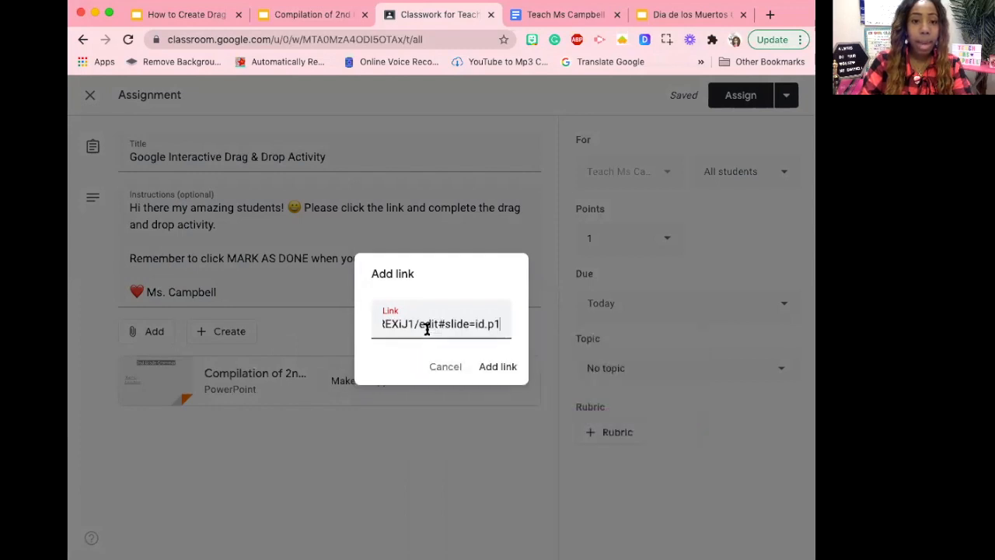
{"action": "triple_click", "coordinate": [427, 329]}
{"action": "key", "text": "BackSpace"}
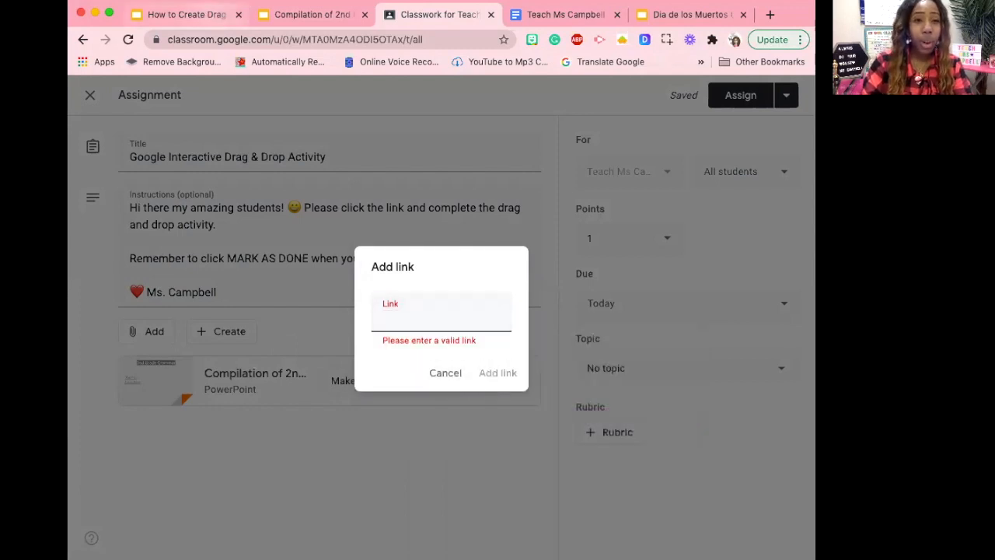
Paste the copied presentation address into the empty link field and add it to the assignment.
{"action": "left_click", "coordinate": [162, 0]}
{"action": "mouse_move", "coordinate": [192, 0]}
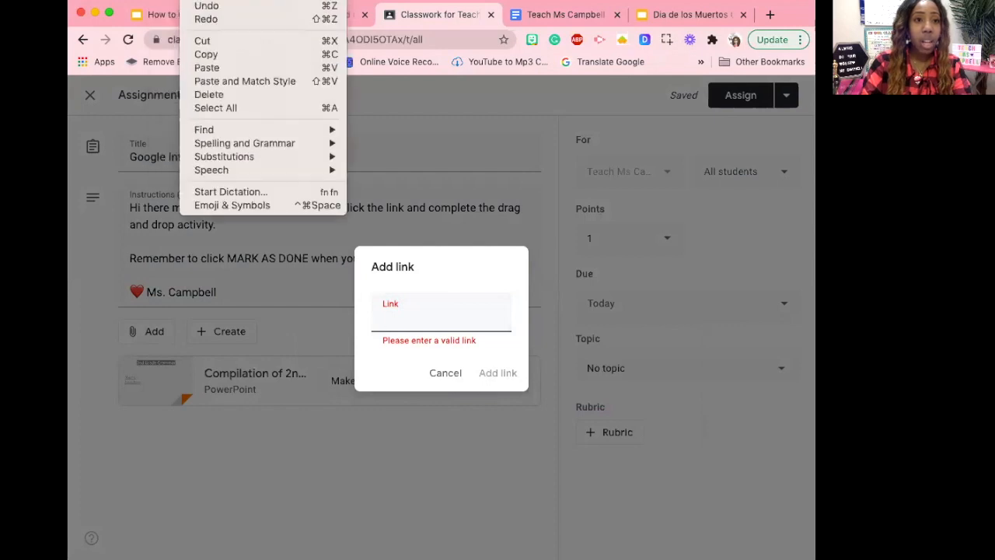
{"action": "left_click", "coordinate": [207, 68]}
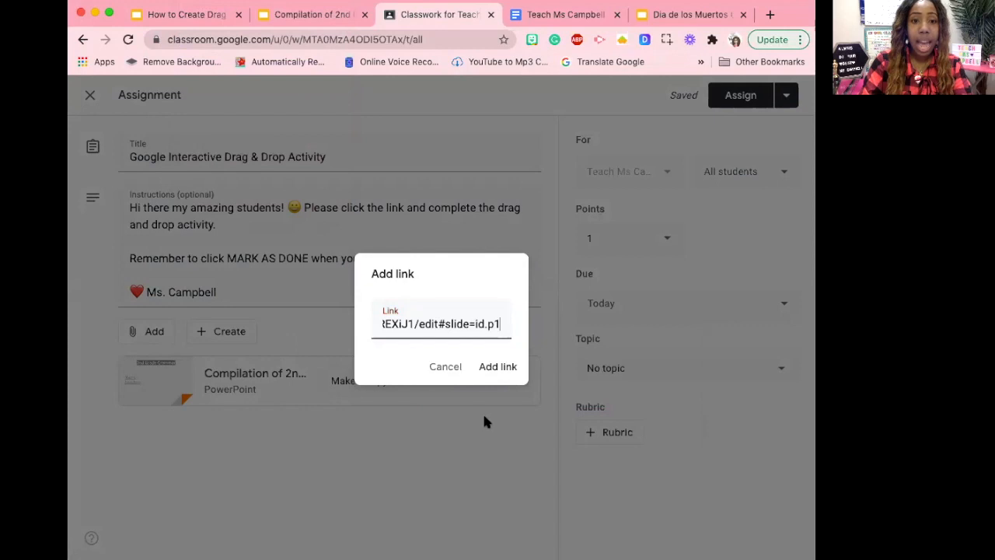
{"action": "left_click", "coordinate": [495, 367]}
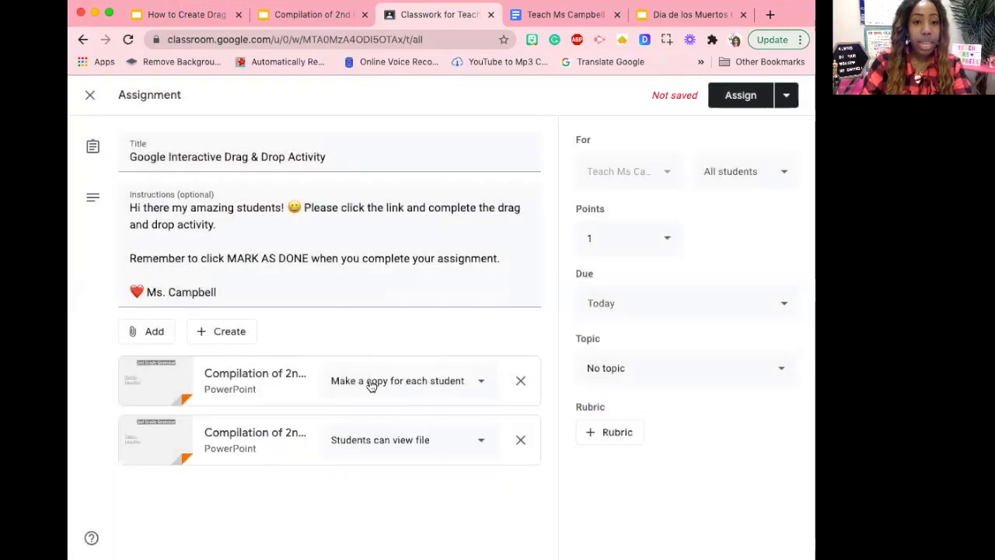
Set the second presentation attachment to Make a copy for each student, and remove that duplicate from the assignment.
{"action": "left_click", "coordinate": [480, 441]}
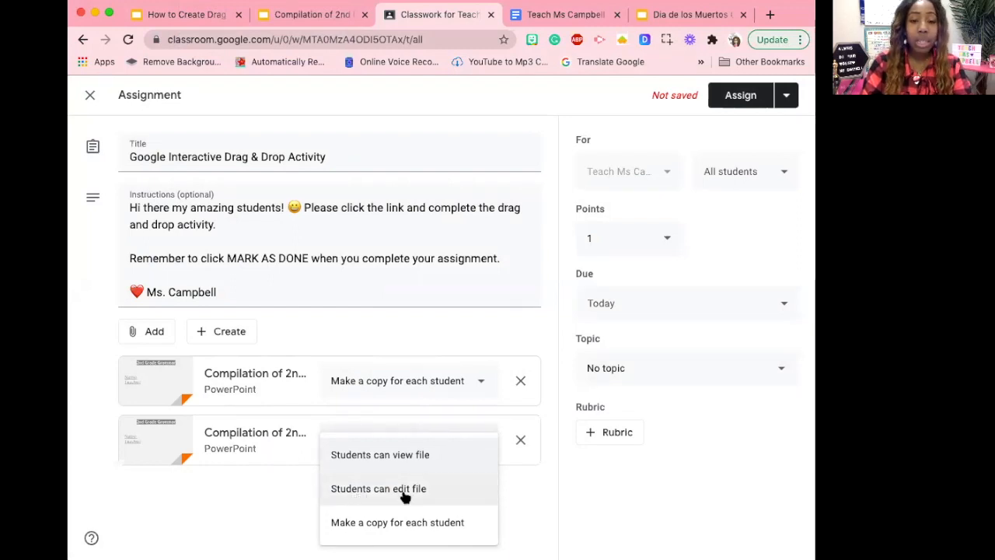
{"action": "left_click", "coordinate": [374, 528]}
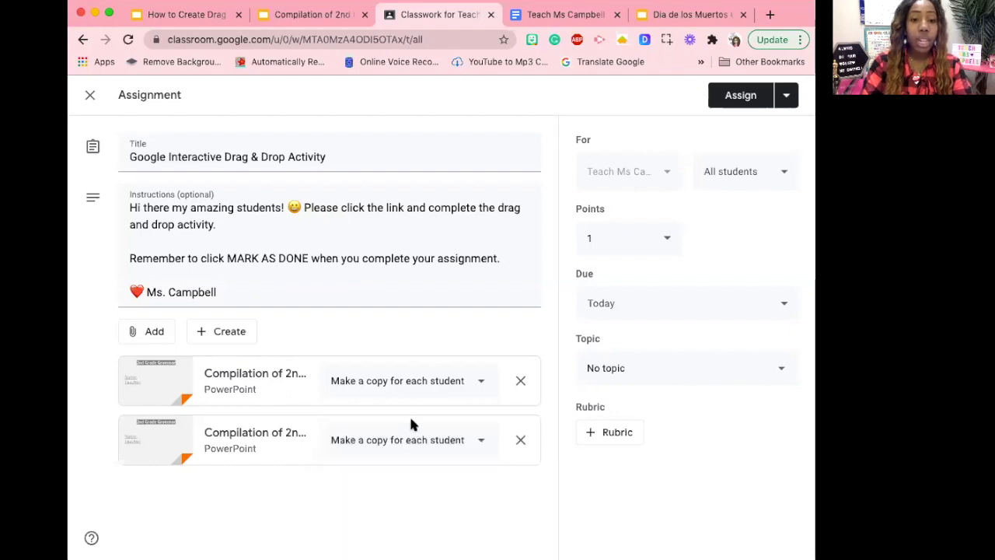
{"action": "left_click", "coordinate": [471, 443]}
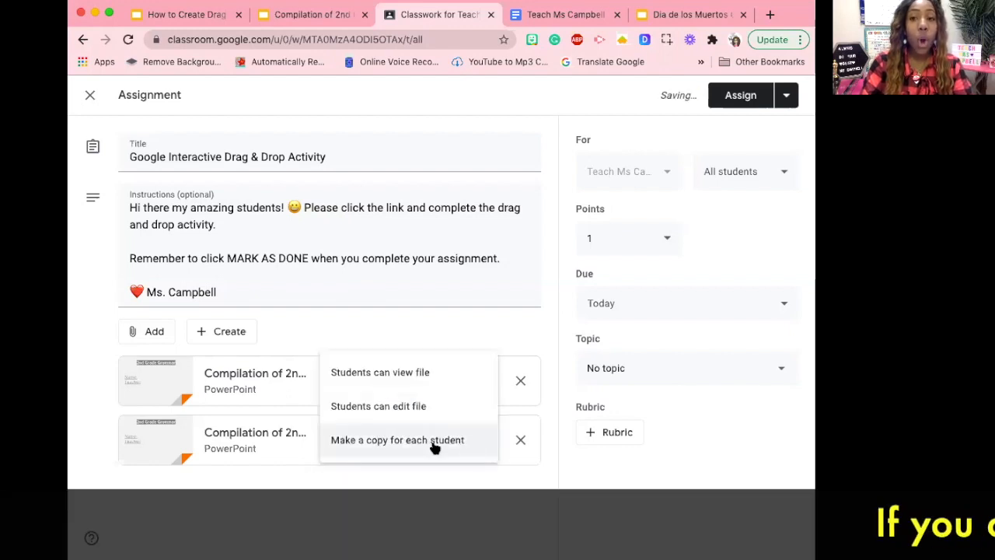
{"action": "left_click", "coordinate": [434, 444]}
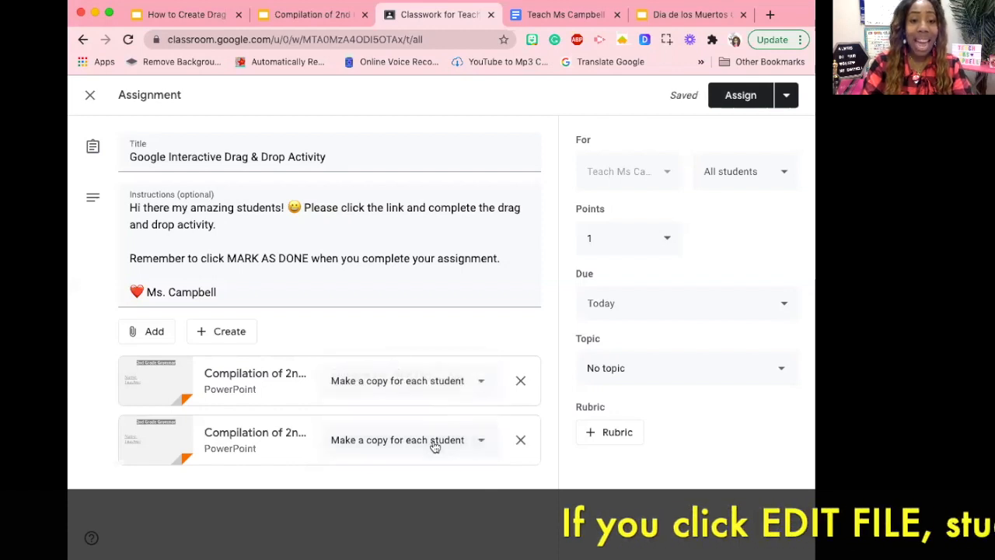
{"action": "left_click", "coordinate": [434, 440]}
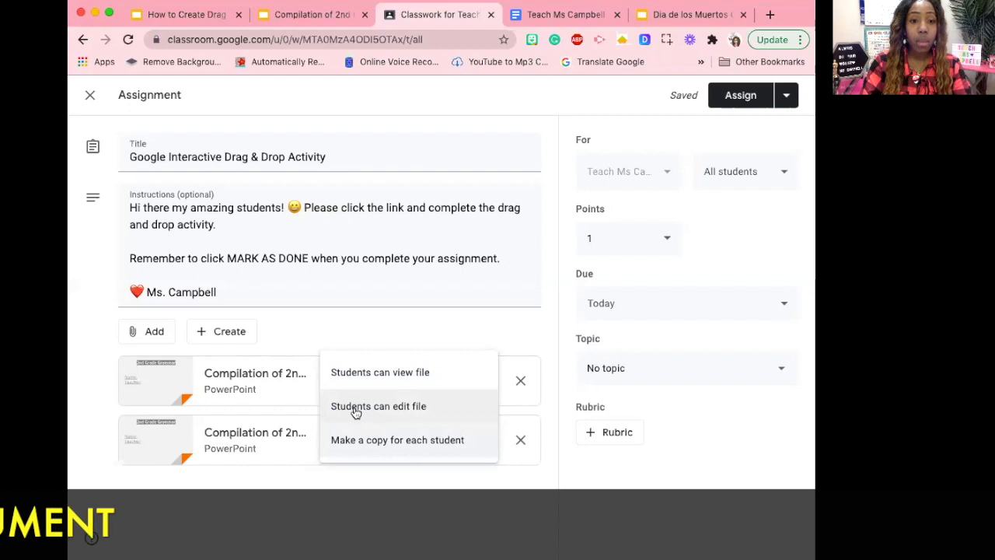
{"action": "left_click", "coordinate": [353, 443]}
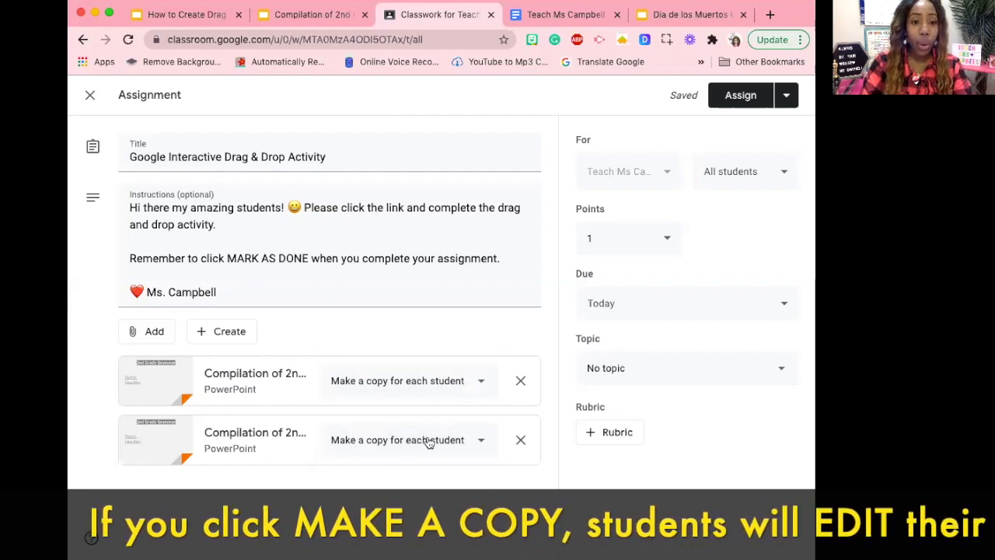
{"action": "left_click", "coordinate": [520, 441]}
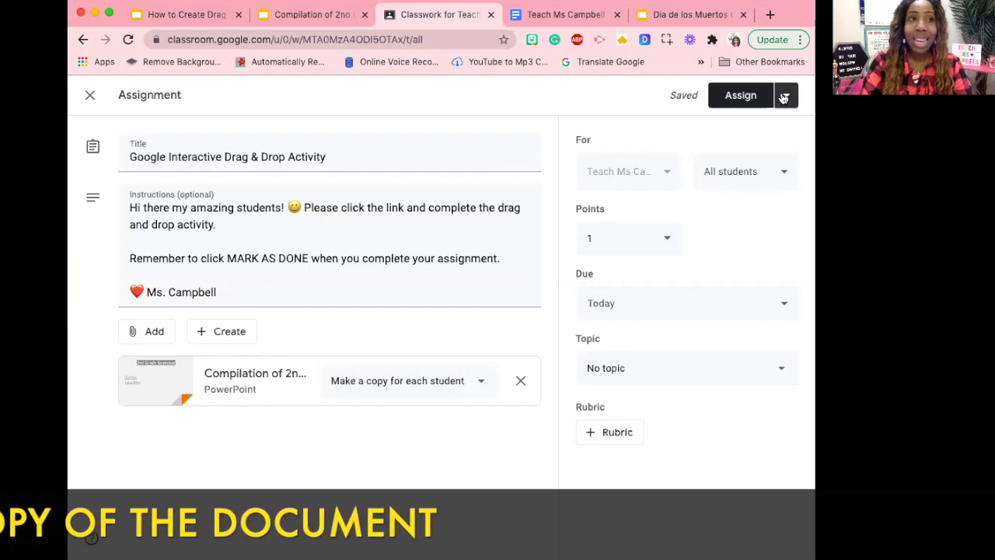
Assign the Google Interactive Drag & Drop Activity and expand the new post due today in the classwork list.
{"action": "left_click", "coordinate": [783, 96]}
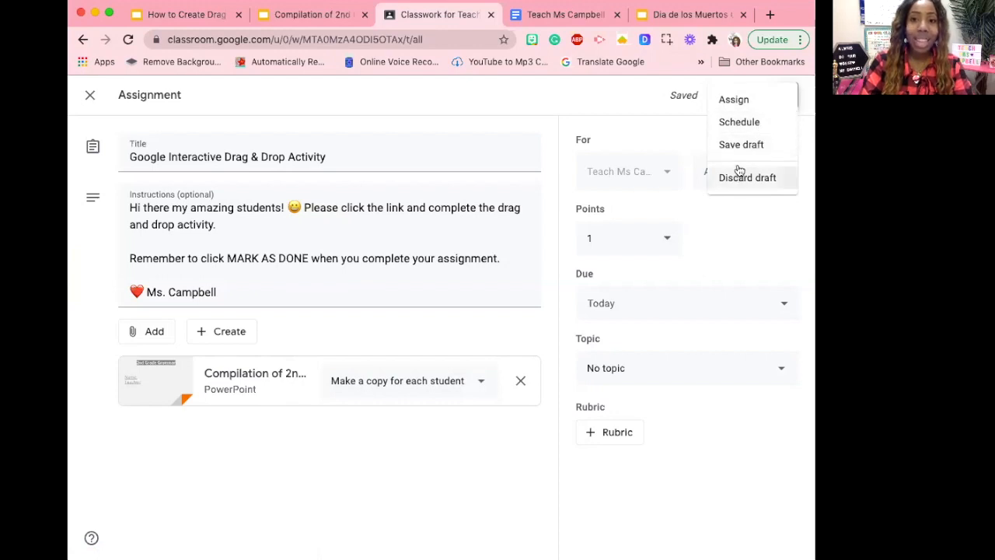
{"action": "left_click", "coordinate": [735, 101]}
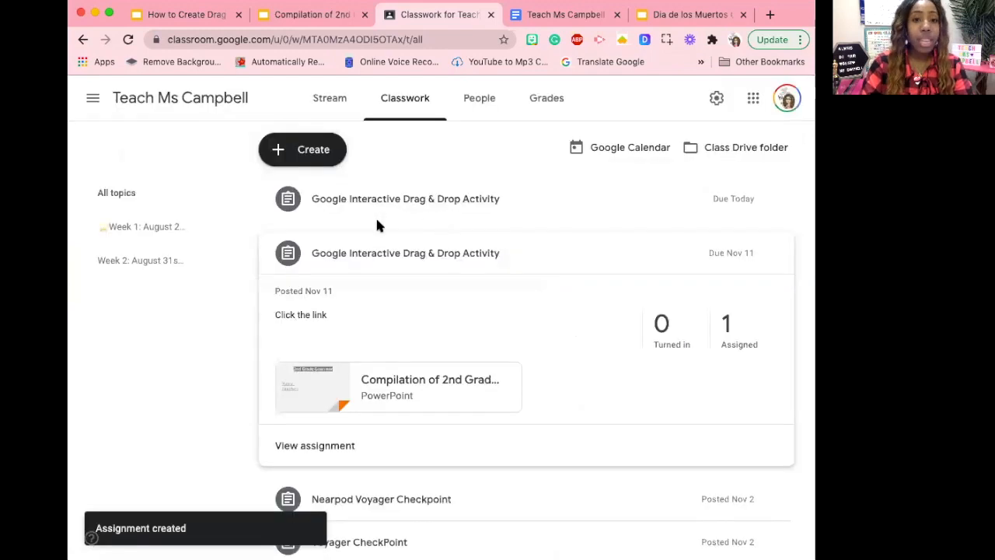
{"action": "left_click", "coordinate": [380, 255]}
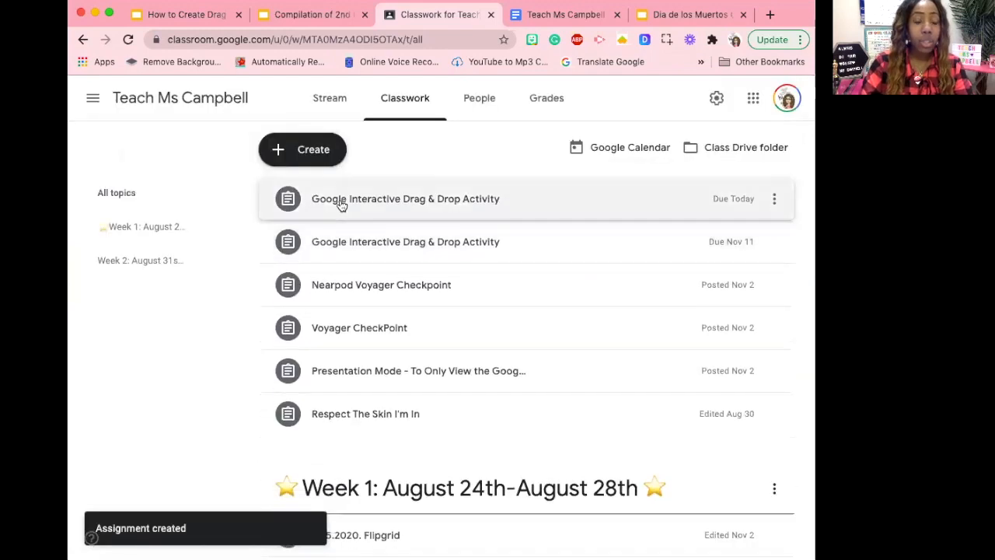
{"action": "left_click", "coordinate": [371, 200]}
{"action": "left_click", "coordinate": [92, 206]}
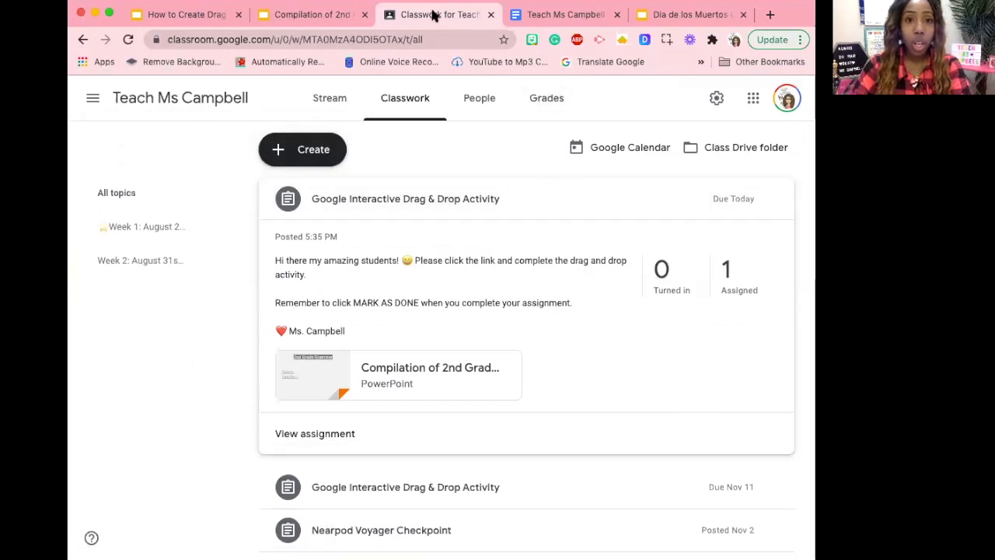
Check the sharing settings of the 2nd Grade Grammar presentation and the Katherine Johnson document.
{"action": "left_click", "coordinate": [328, 13]}
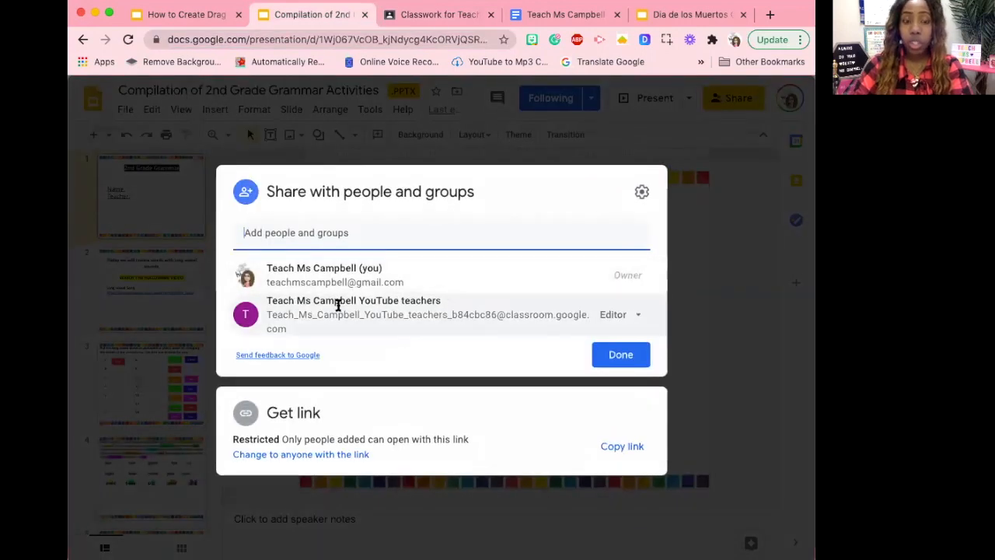
{"action": "left_click", "coordinate": [628, 358]}
{"action": "left_click", "coordinate": [440, 14]}
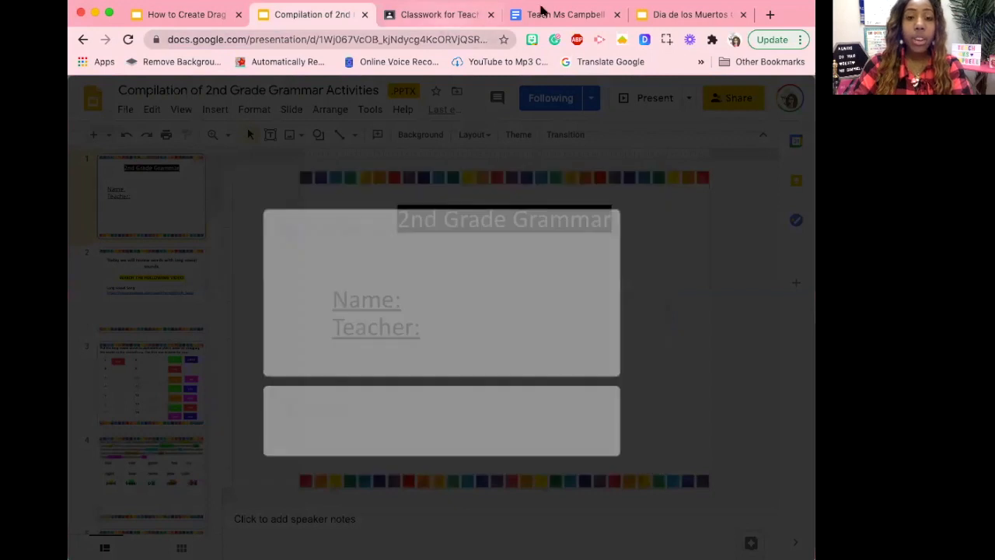
{"action": "left_click", "coordinate": [549, 12]}
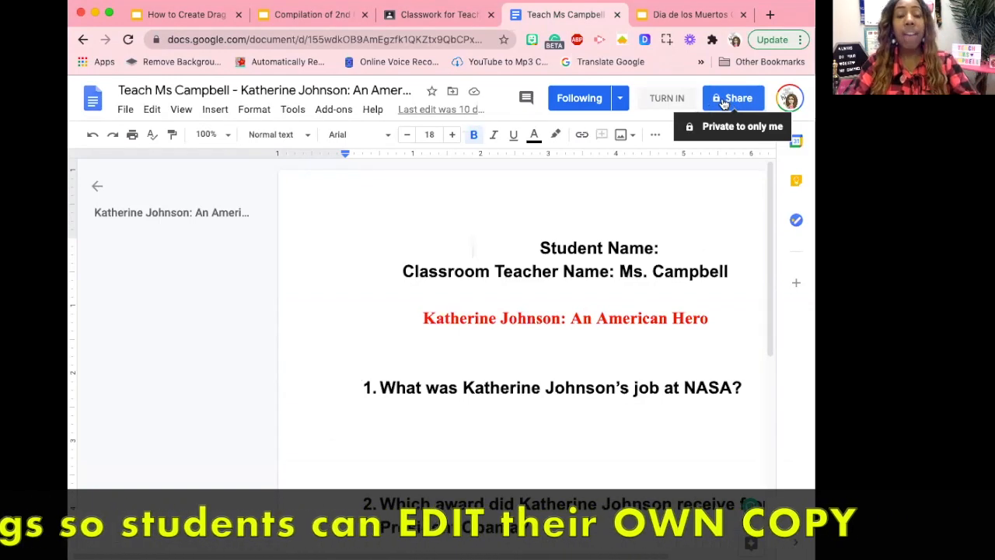
{"action": "left_click", "coordinate": [674, 19]}
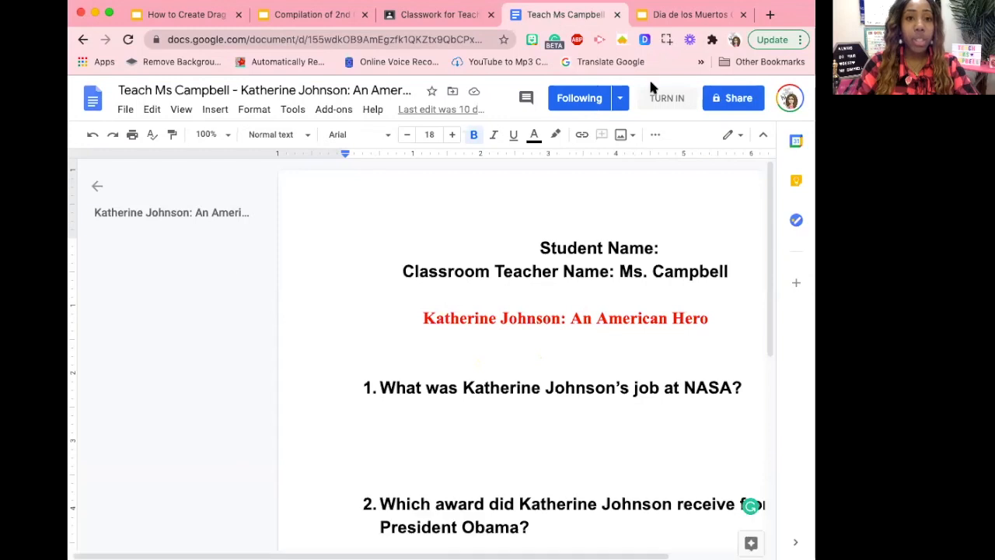
Copy the web address of the Katherine Johnson document and return to the Classroom classwork page.
{"action": "left_click", "coordinate": [430, 37]}
{"action": "right_click", "coordinate": [430, 37]}
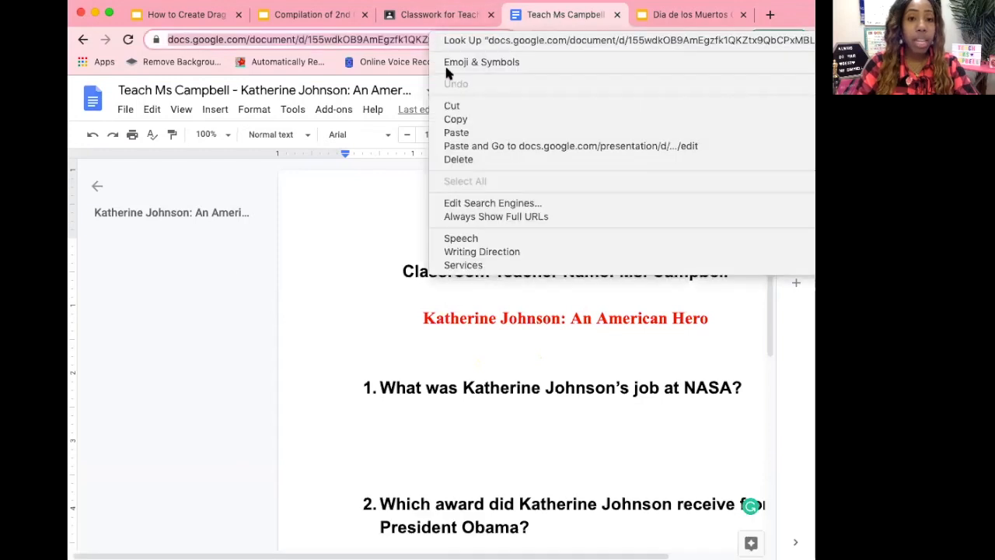
{"action": "left_click", "coordinate": [459, 120]}
{"action": "left_click", "coordinate": [410, 16]}
Create a new assignment by reusing the most recent Google Interactive Drag & Drop Activity post.
{"action": "left_click", "coordinate": [307, 139]}
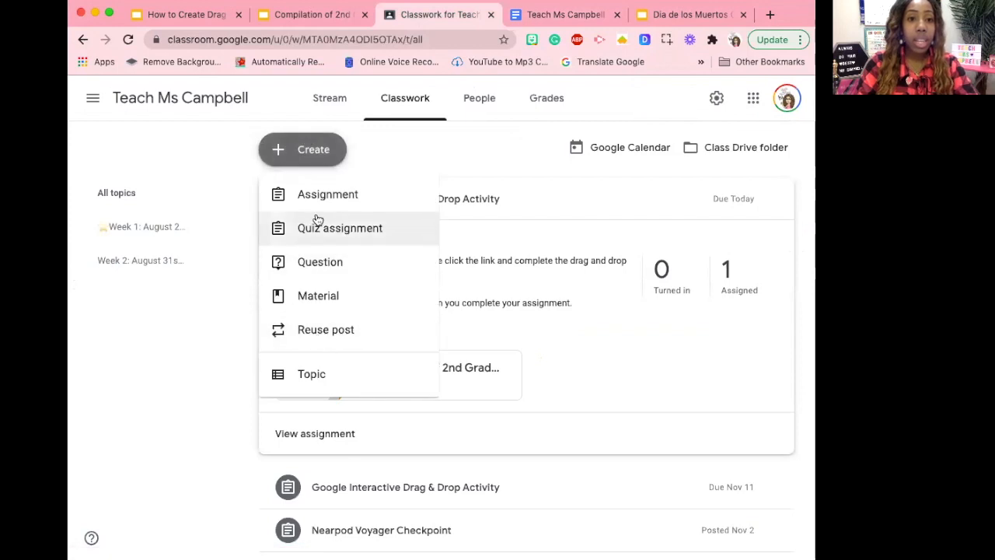
{"action": "left_click", "coordinate": [320, 331]}
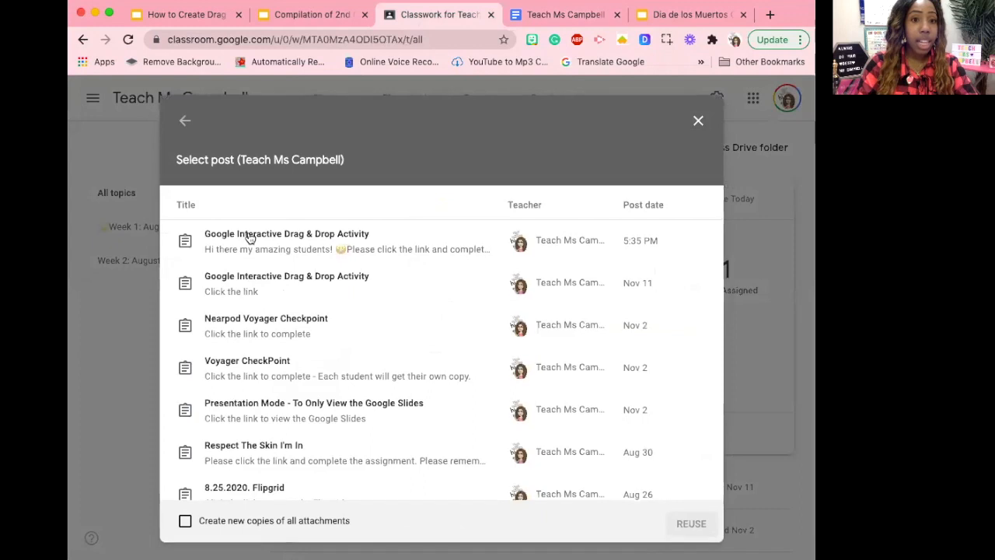
{"action": "left_click", "coordinate": [245, 236]}
{"action": "left_click", "coordinate": [687, 522]}
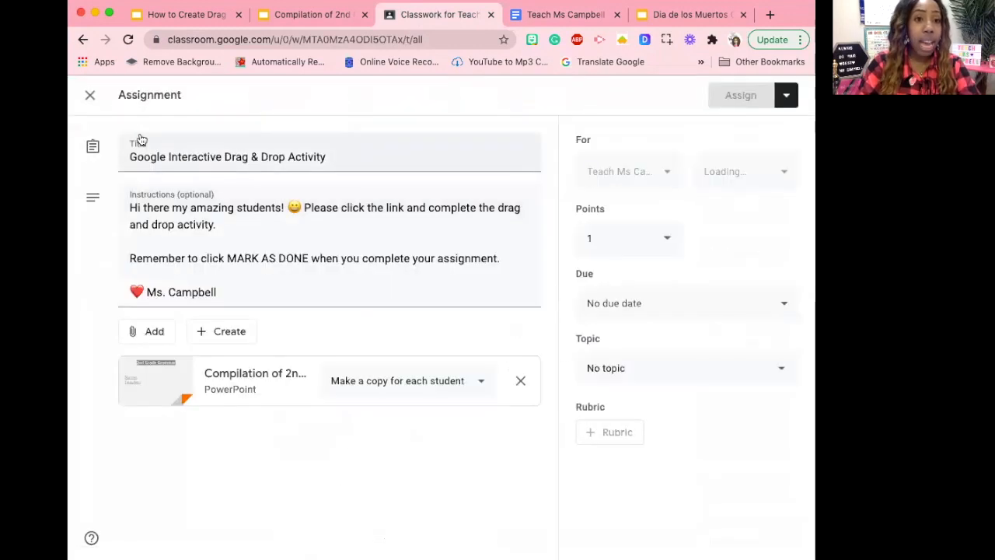
Change the reused assignment's title to Google Docs Assignment.
{"action": "left_click_drag", "start_coordinate": [335, 156], "coordinate": [172, 158]}
{"action": "key", "text": "BackSpace"}
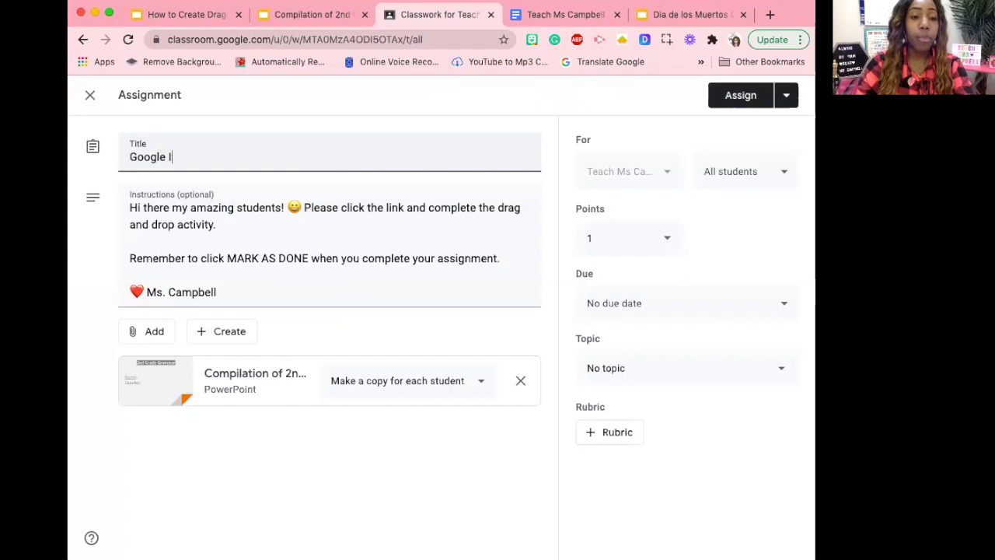
{"action": "type", "text": "Docs Assignment"}
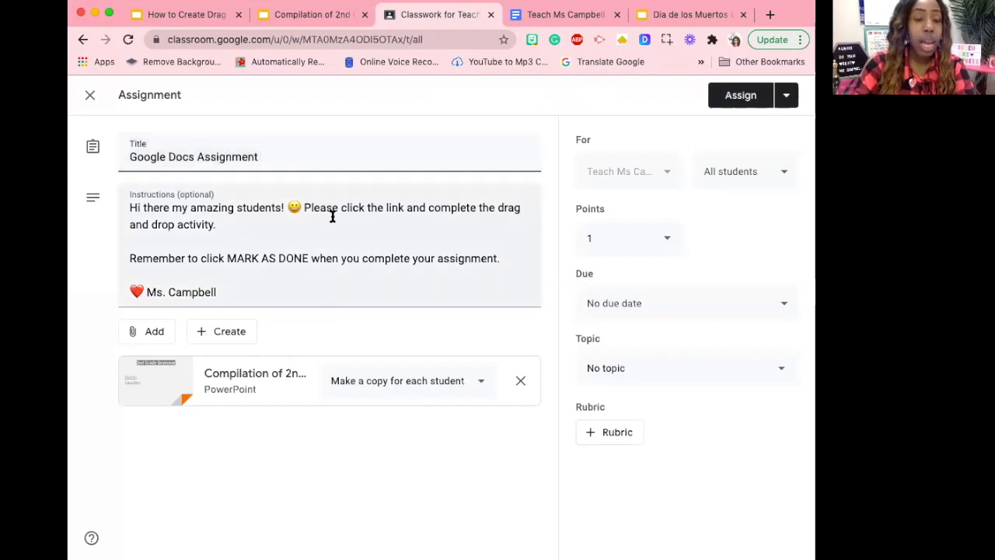
Shorten the first instruction paragraph to end with "Please click the link and complete." and remove the attached Compilation of 2nd Grade Grammar PowerPoint.
{"action": "left_click_drag", "start_coordinate": [453, 221], "coordinate": [475, 208]}
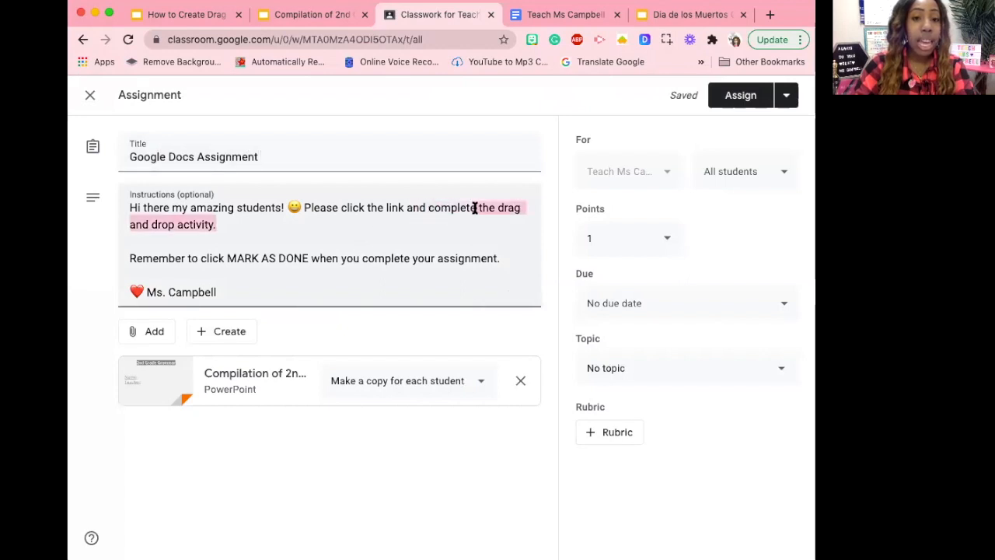
{"action": "key", "text": "BackSpace"}
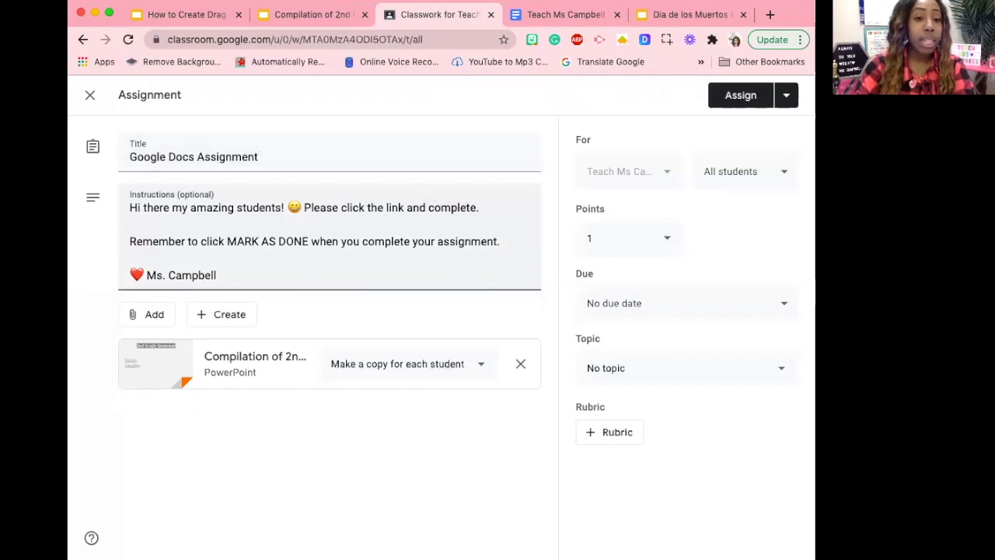
{"action": "left_click", "coordinate": [519, 364]}
Attach the Katherine Johnson Google Docs document by its copied link and set it to Make a copy for each student.
{"action": "left_click", "coordinate": [153, 314]}
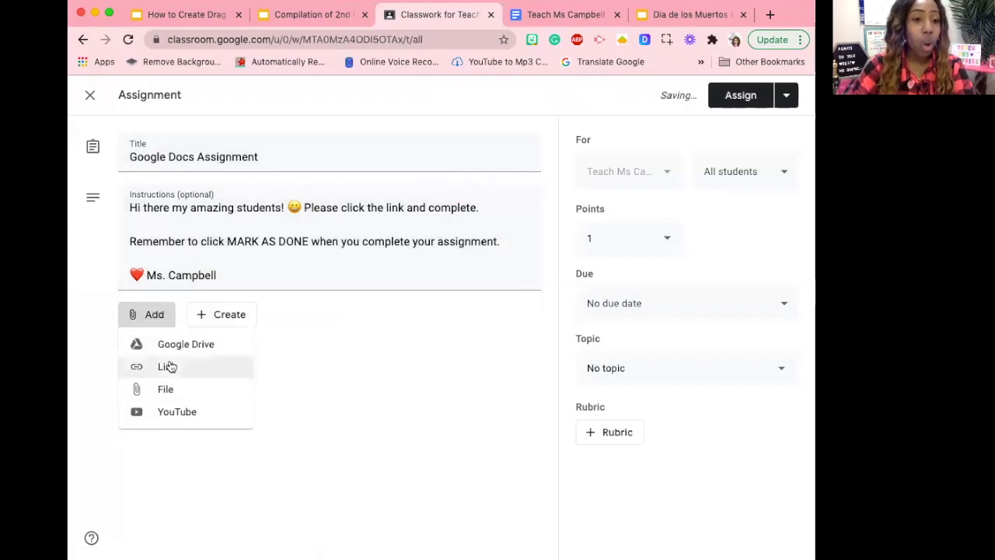
{"action": "left_click", "coordinate": [166, 365]}
{"action": "key", "text": "Return"}
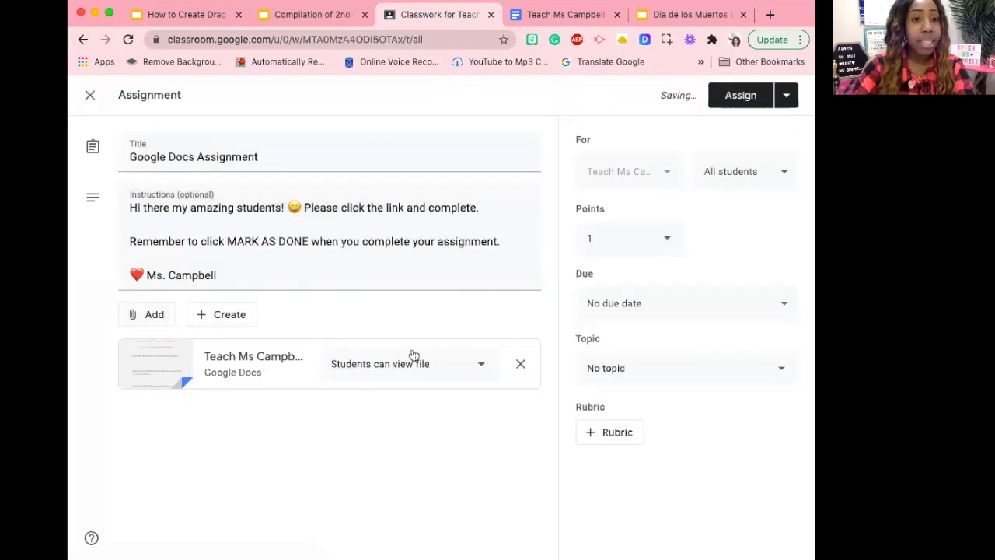
{"action": "left_click", "coordinate": [454, 370]}
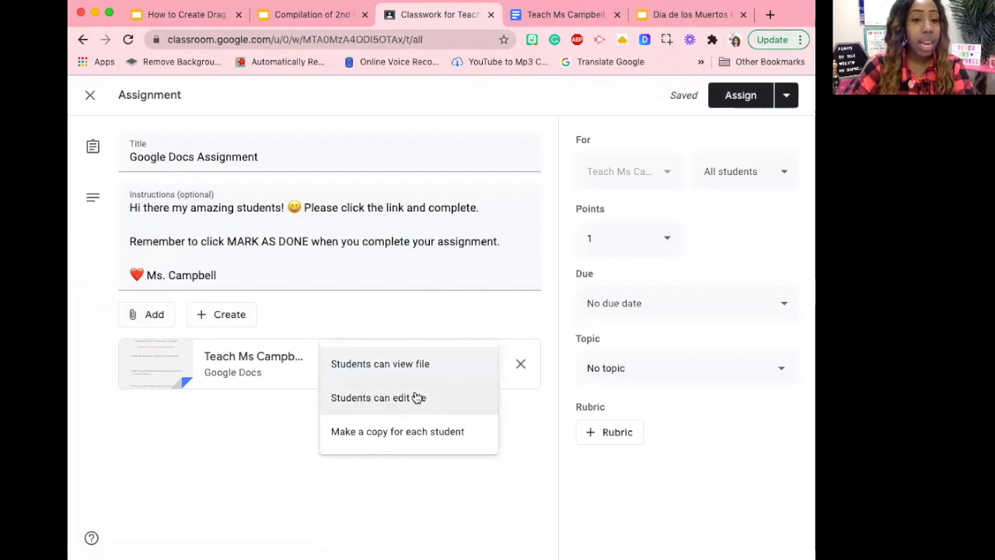
{"action": "left_click", "coordinate": [369, 433]}
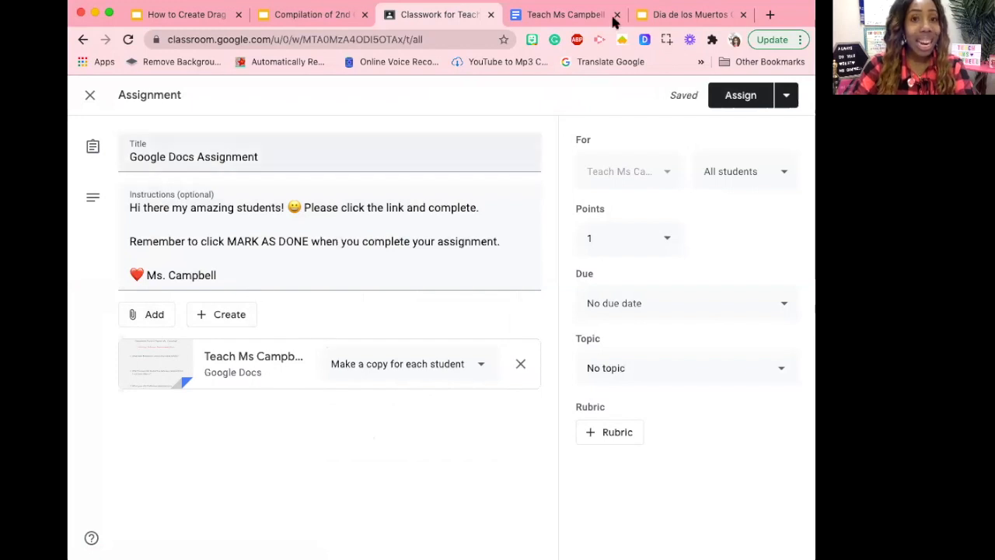
Check the sharing settings of the Katherine Johnson document again and switch to the 2nd Grade Grammar presentation.
{"action": "left_click", "coordinate": [565, 14]}
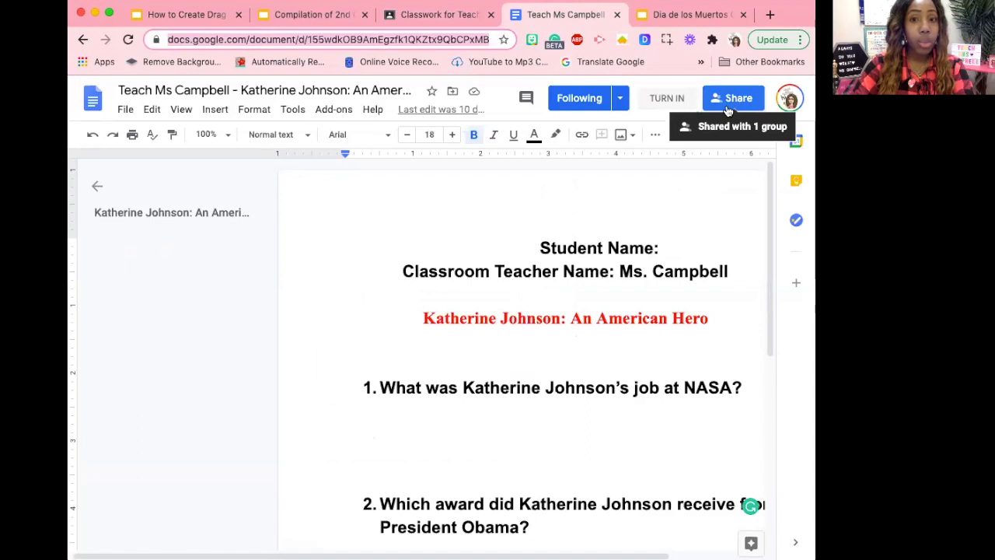
{"action": "left_click", "coordinate": [729, 108]}
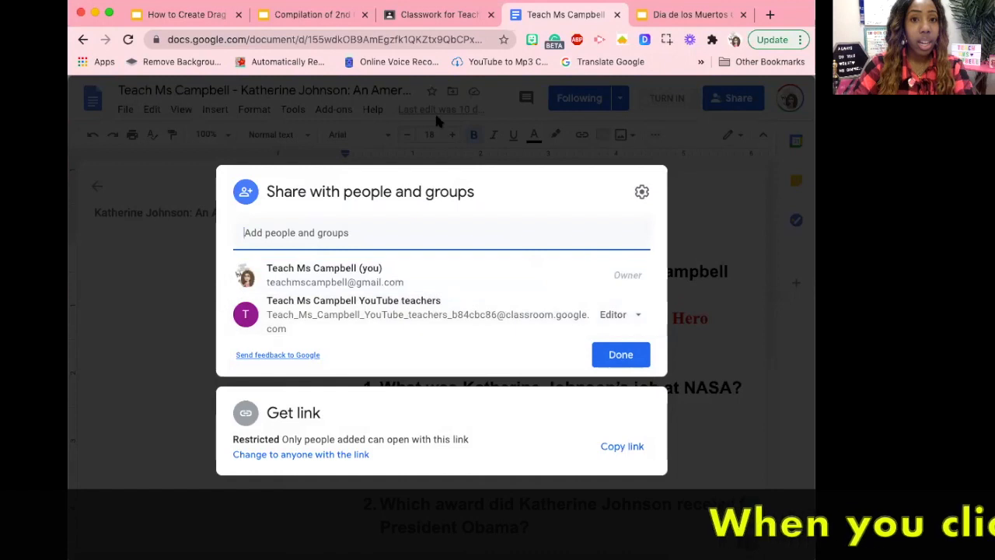
{"action": "left_click", "coordinate": [413, 17]}
{"action": "left_click", "coordinate": [533, 21]}
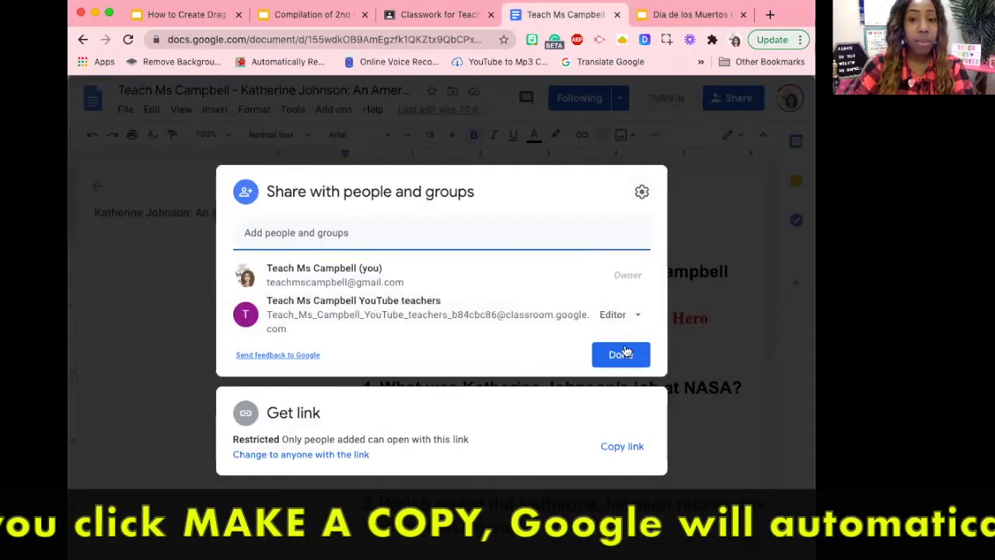
{"action": "left_click", "coordinate": [621, 353]}
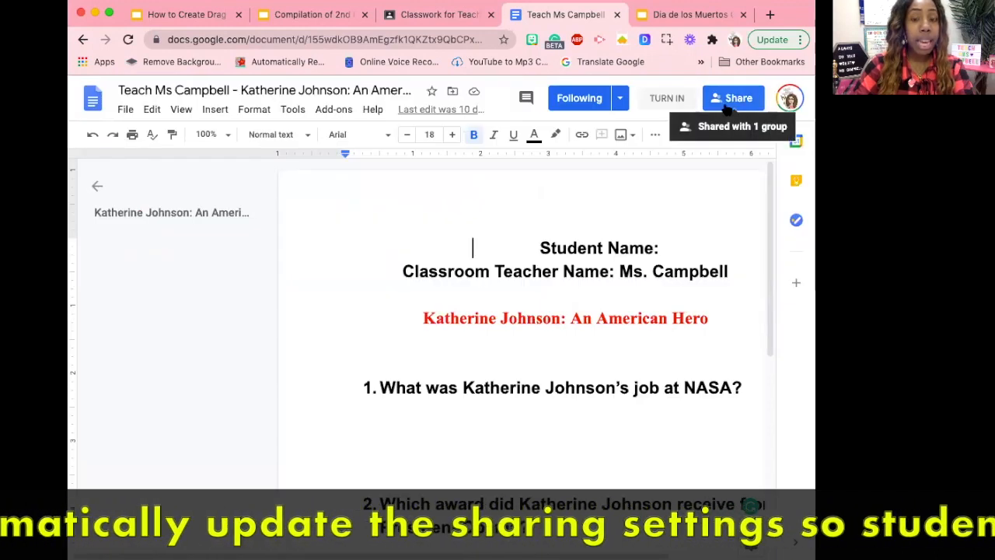
{"action": "left_click", "coordinate": [730, 100]}
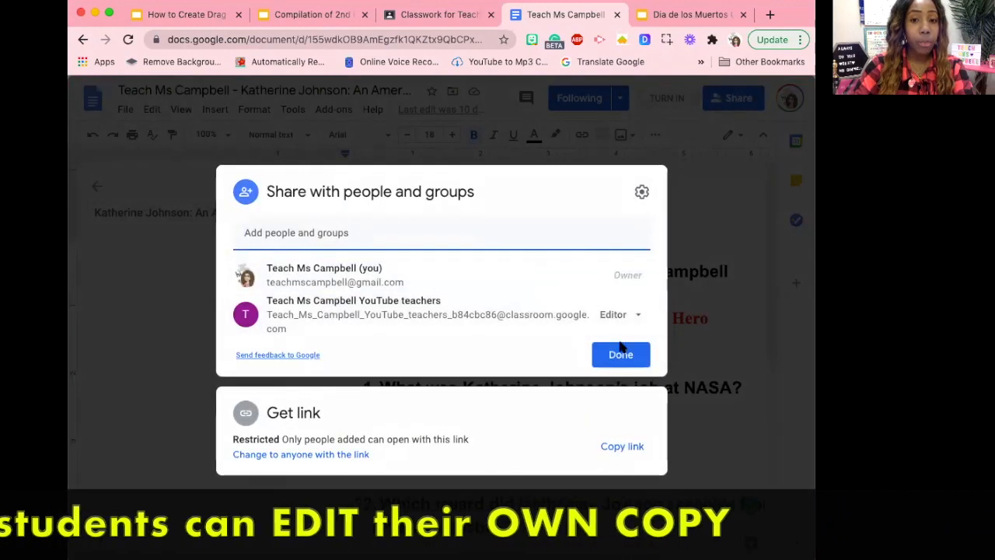
{"action": "left_click", "coordinate": [611, 355]}
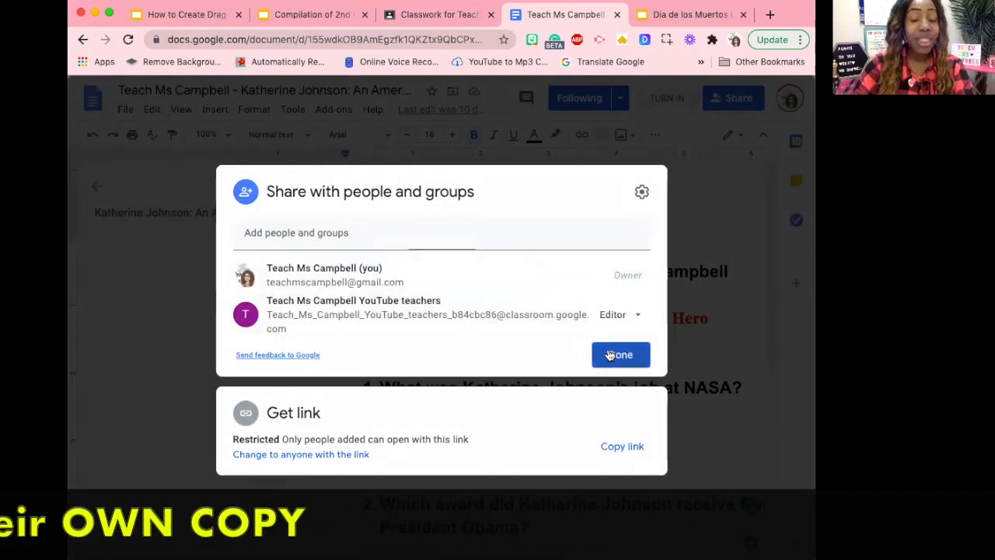
{"action": "left_click", "coordinate": [421, 16]}
{"action": "left_click", "coordinate": [311, 14]}
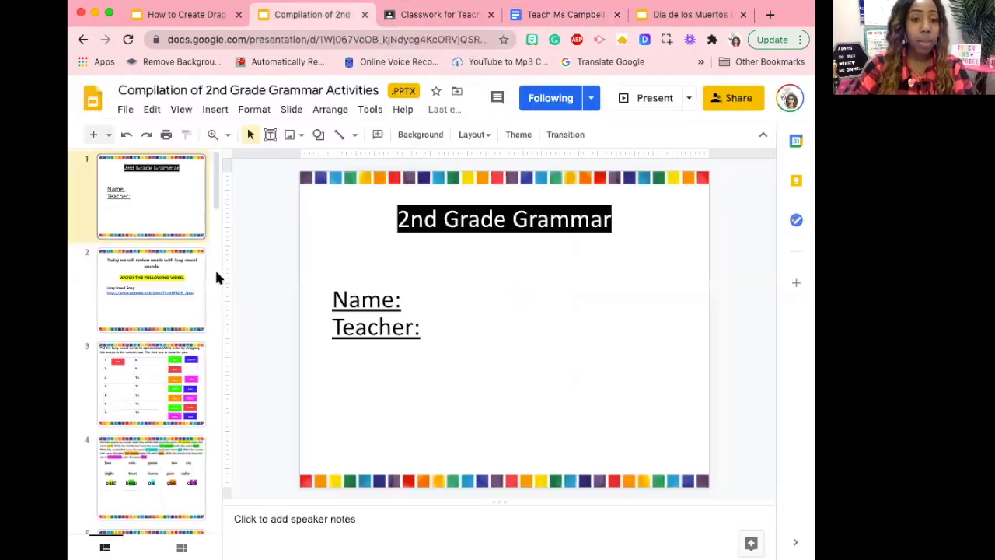